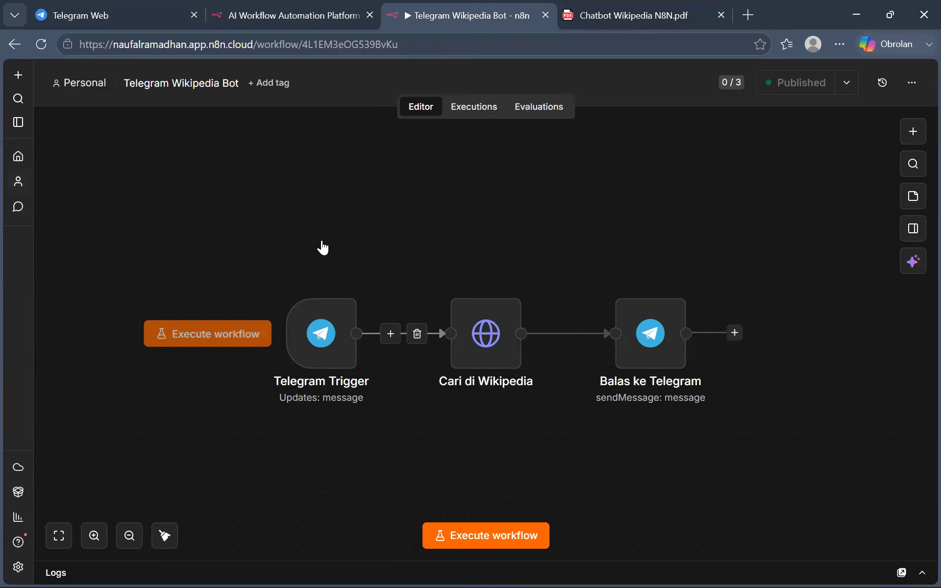
# - Open the Telegram Trigger node's parameters and bring up the form for a new Telegram API credential
pyautogui.moveTo(321, 365)
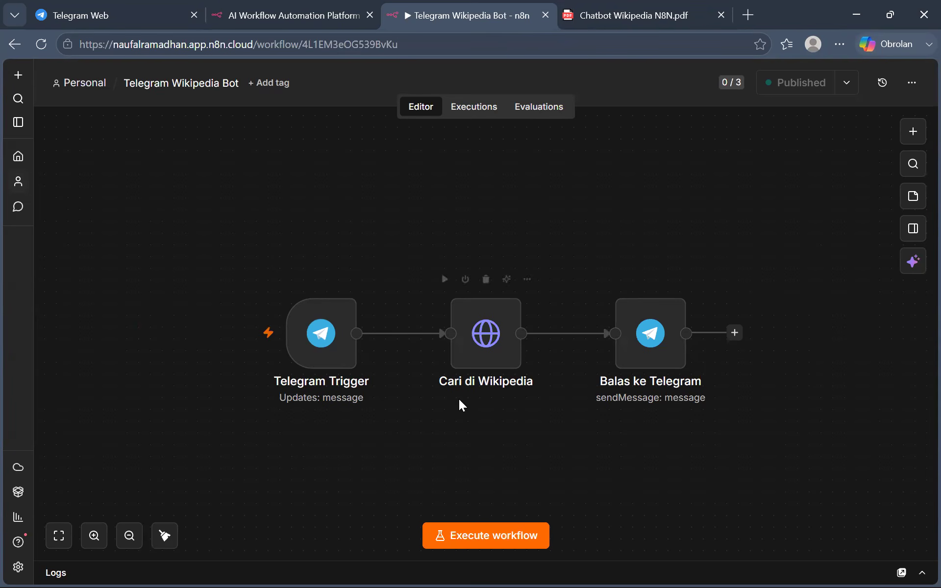
pyautogui.moveTo(314, 386)
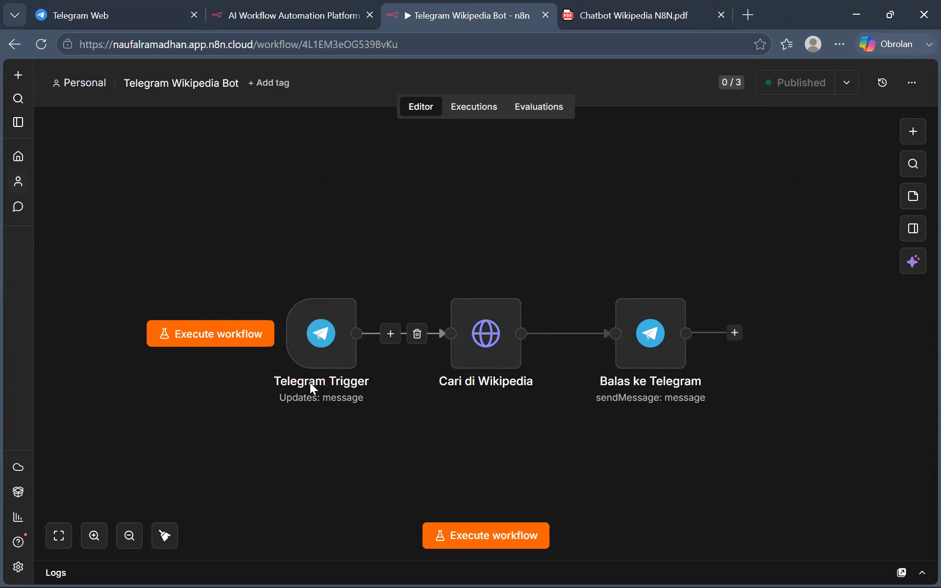
pyautogui.moveTo(466, 343)
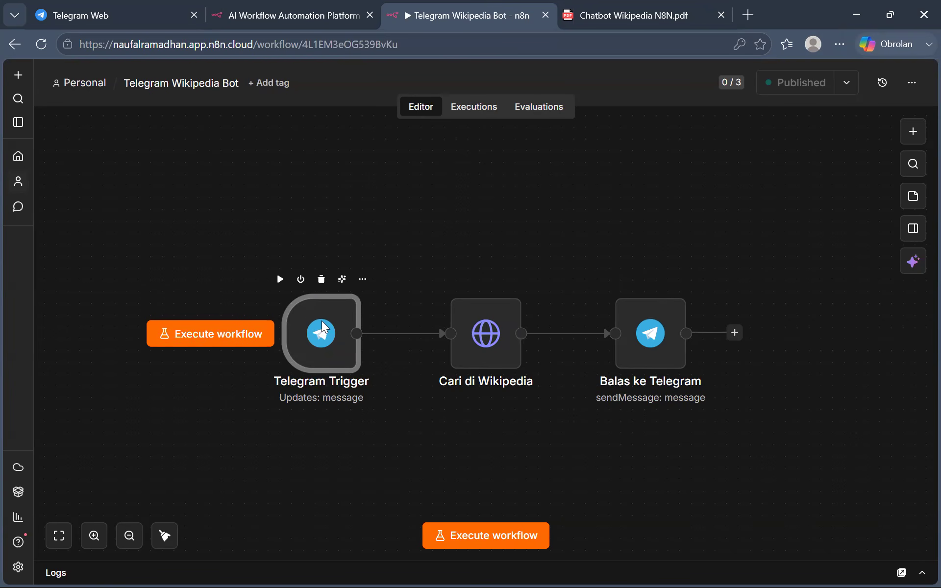
pyautogui.doubleClick(309, 326)
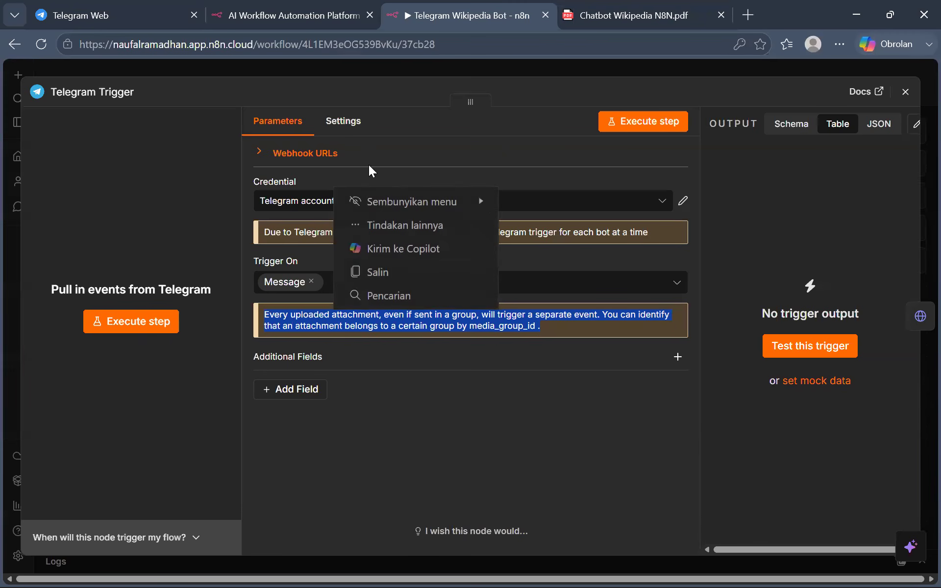
pyautogui.click(556, 181)
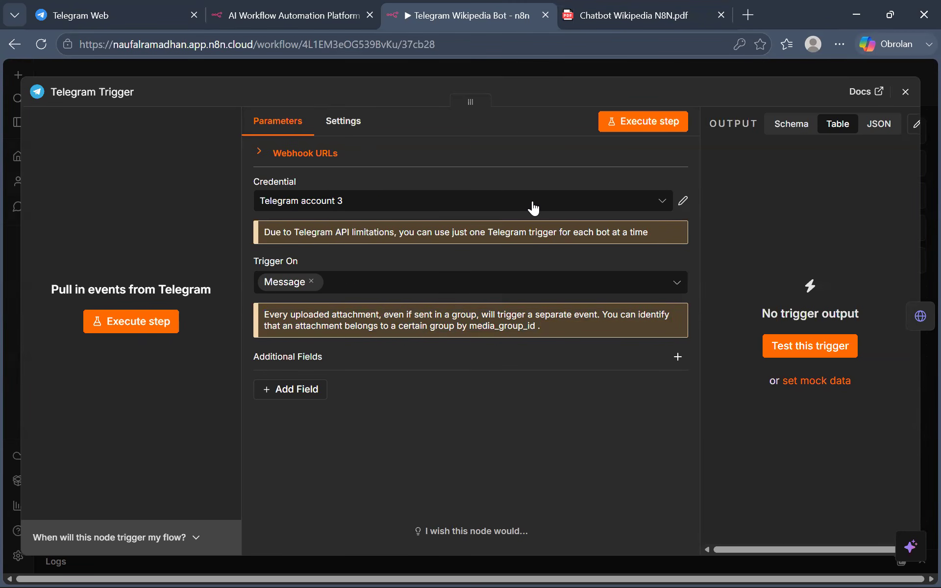
pyautogui.click(485, 208)
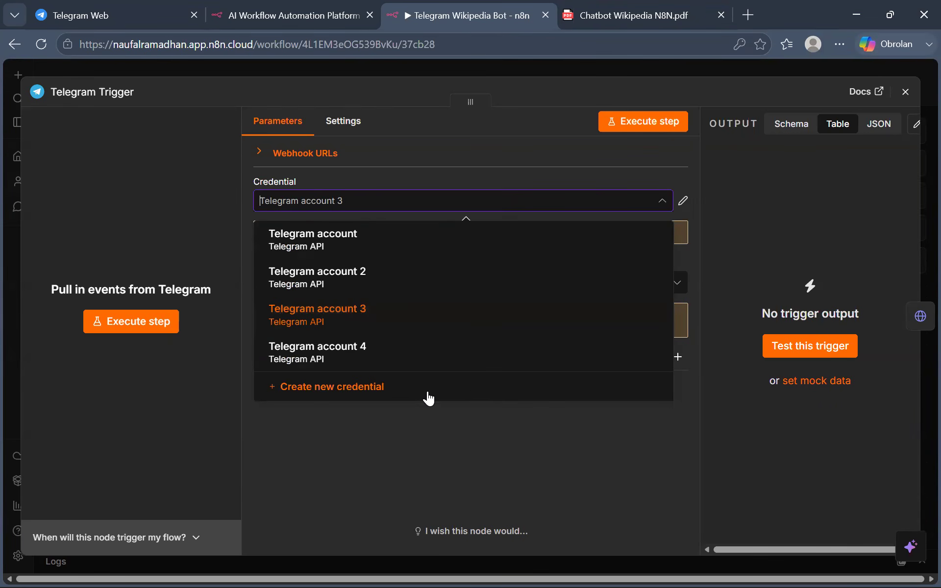
pyautogui.click(387, 388)
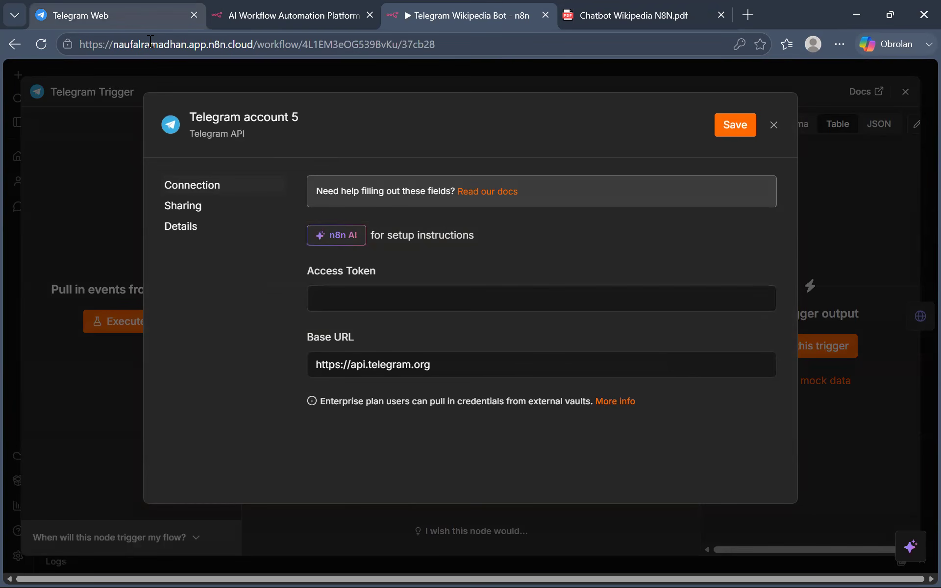
# - Switch to Telegram Web and review the list of bot commands in the BotFather chat
pyautogui.click(118, 15)
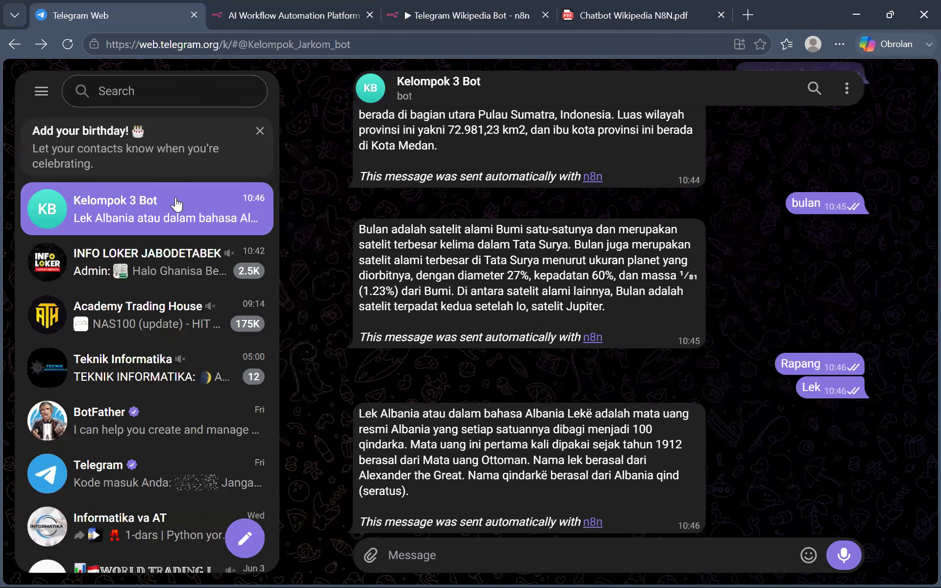
pyautogui.click(205, 426)
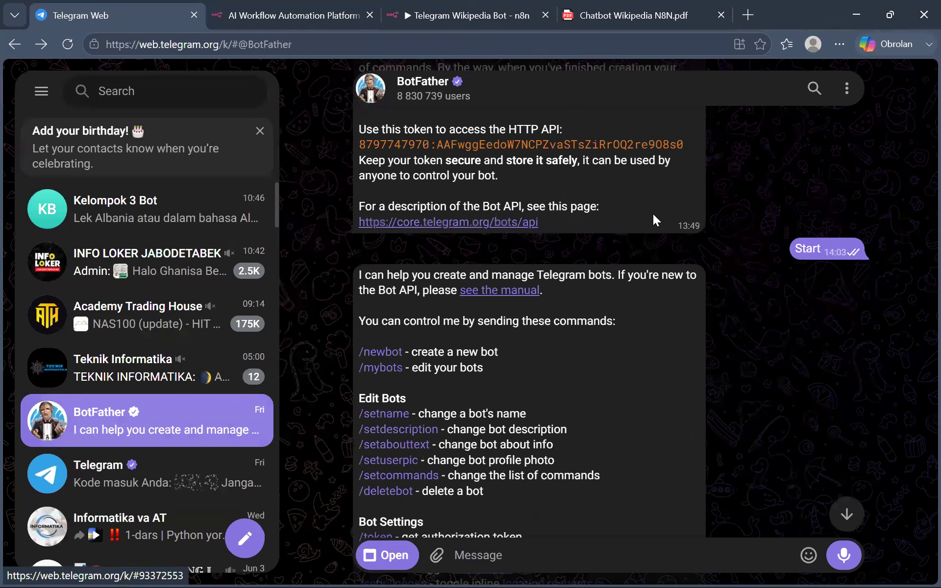
pyautogui.scroll(-4, 653, 215)
pyautogui.scroll(6, 653, 216)
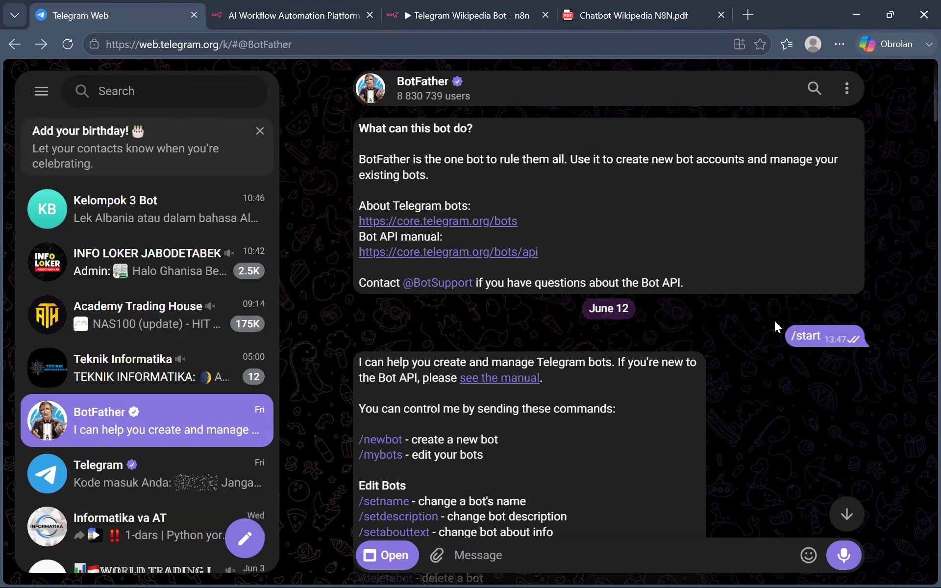
pyautogui.scroll(-2, 774, 326)
pyautogui.scroll(-7, 775, 324)
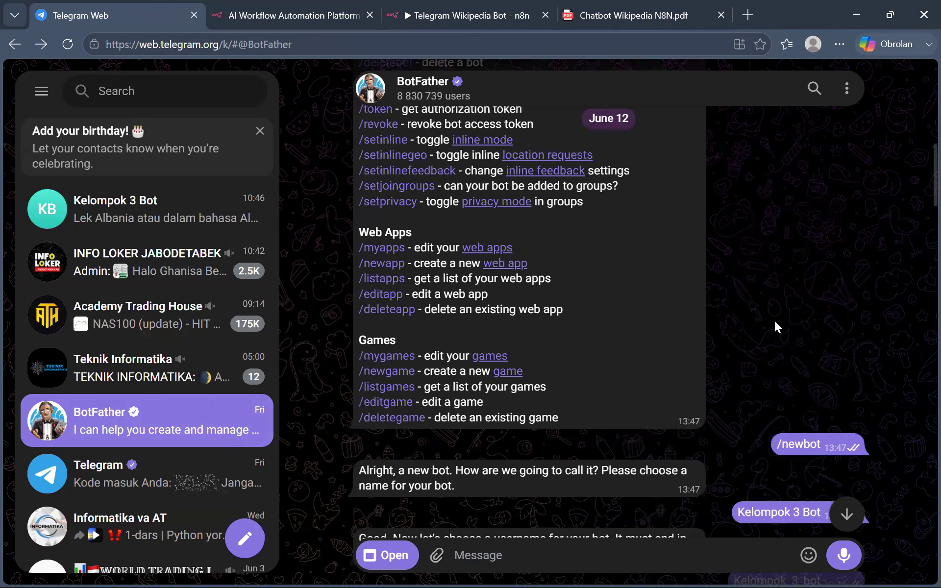
pyautogui.scroll(5, 589, 298)
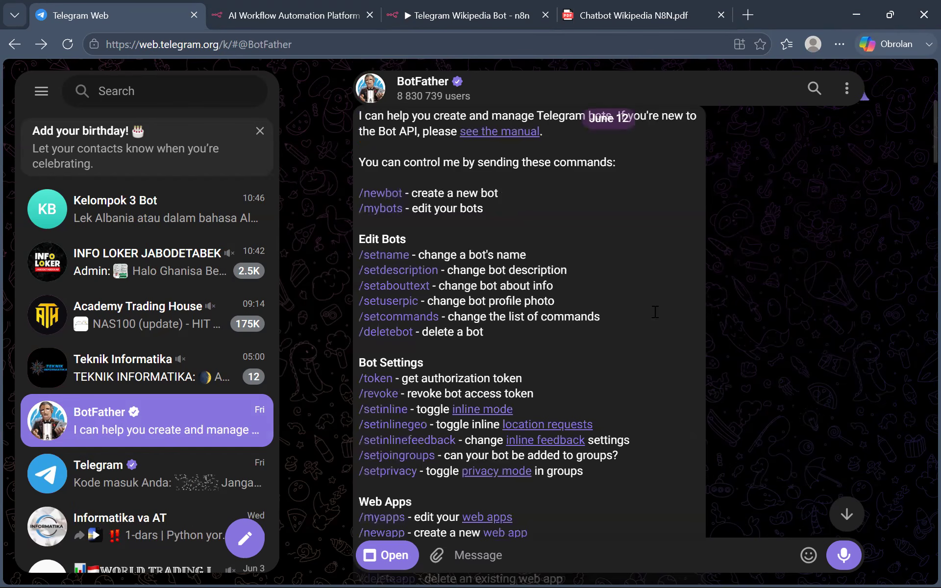
pyautogui.scroll(2, 655, 317)
pyautogui.scroll(-3, 654, 314)
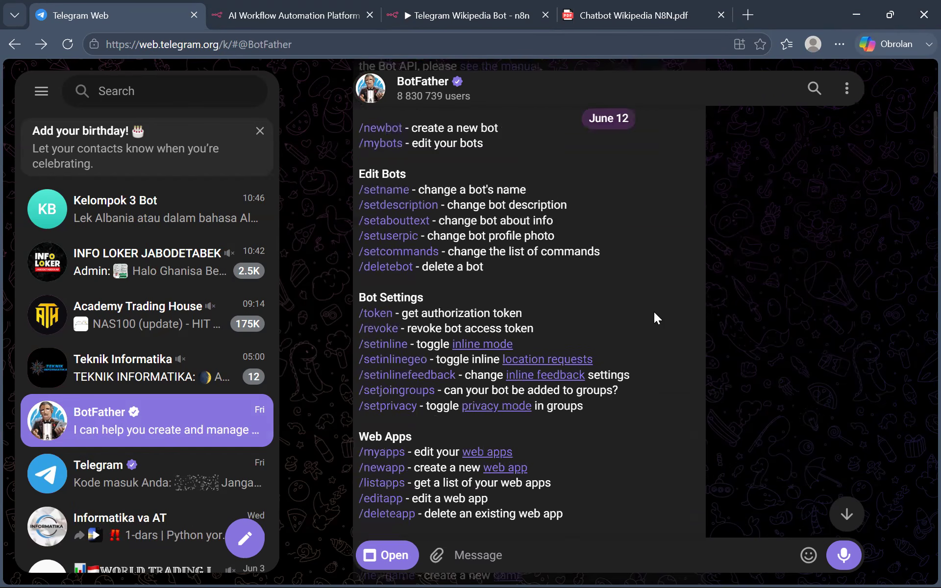
pyautogui.scroll(-7, 653, 312)
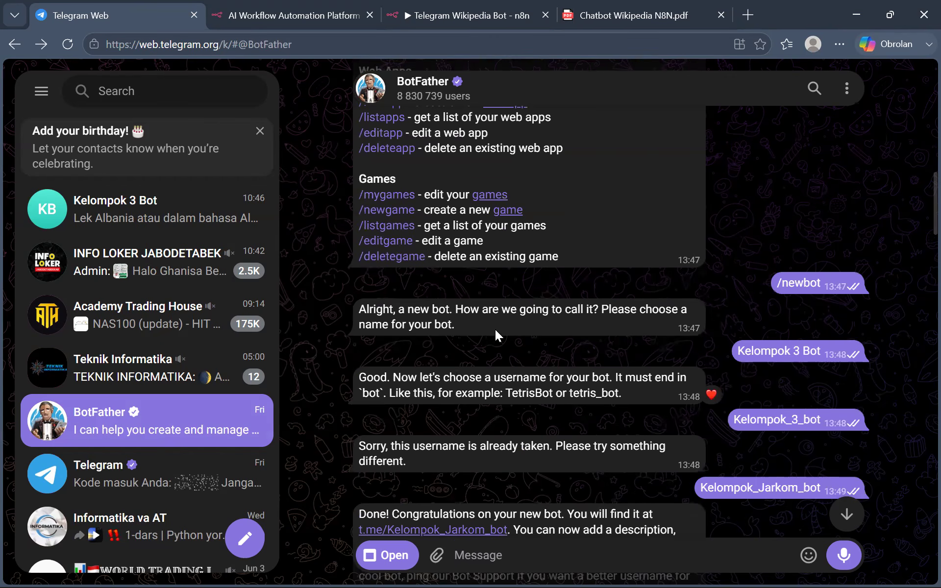
# - Examine the BotFather exchange covering the new bot's name, its username and the issued API token
pyautogui.scroll(-1, 494, 331)
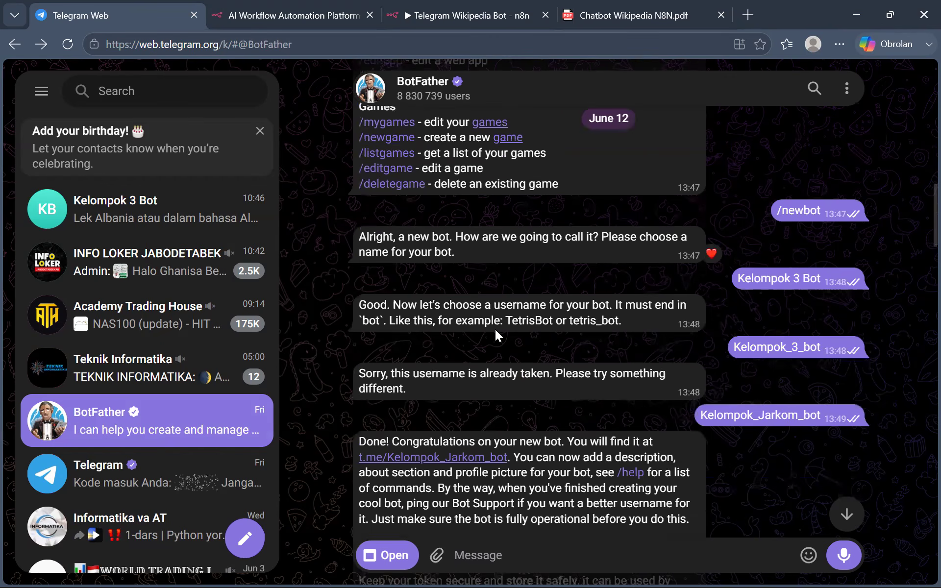
pyautogui.scroll(-1, 495, 331)
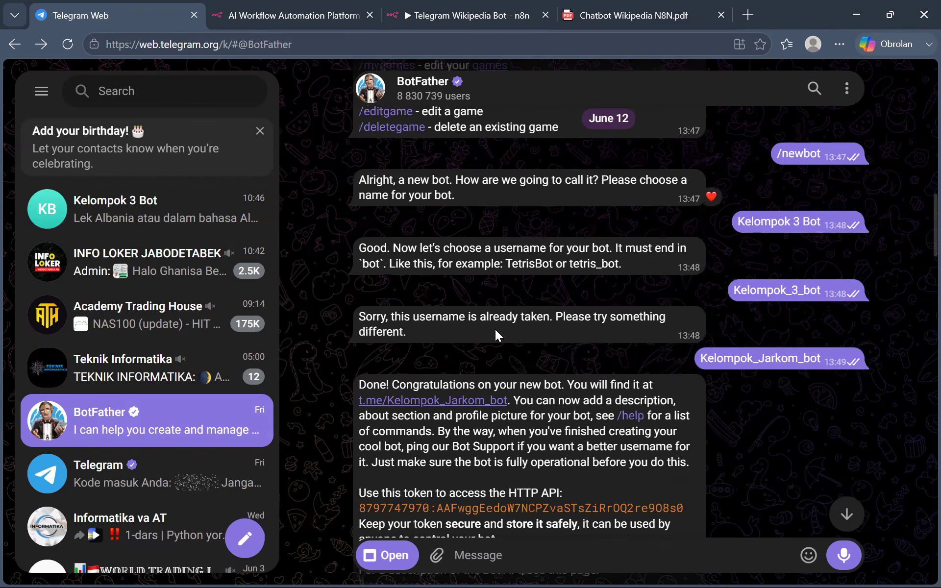
pyautogui.doubleClick(534, 269)
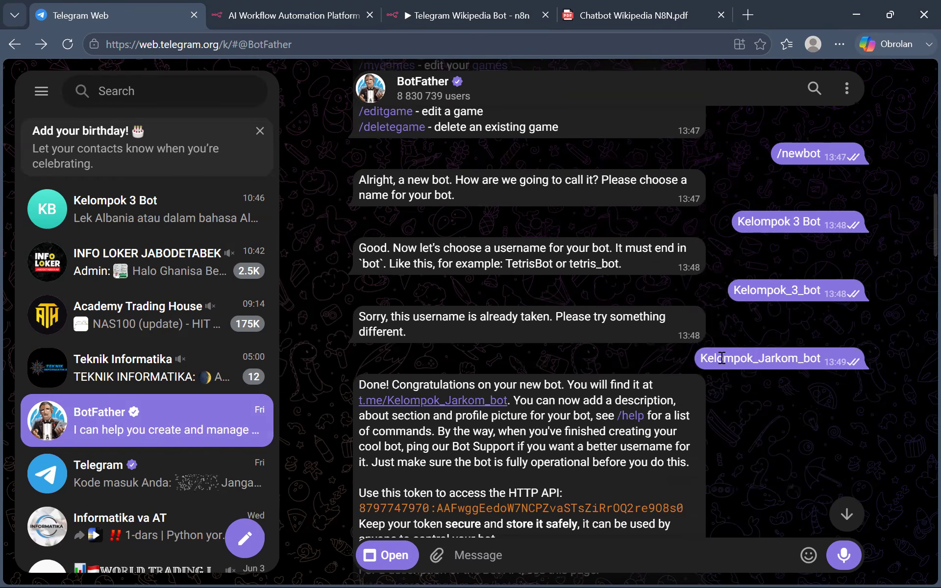
pyautogui.scroll(-2, 740, 252)
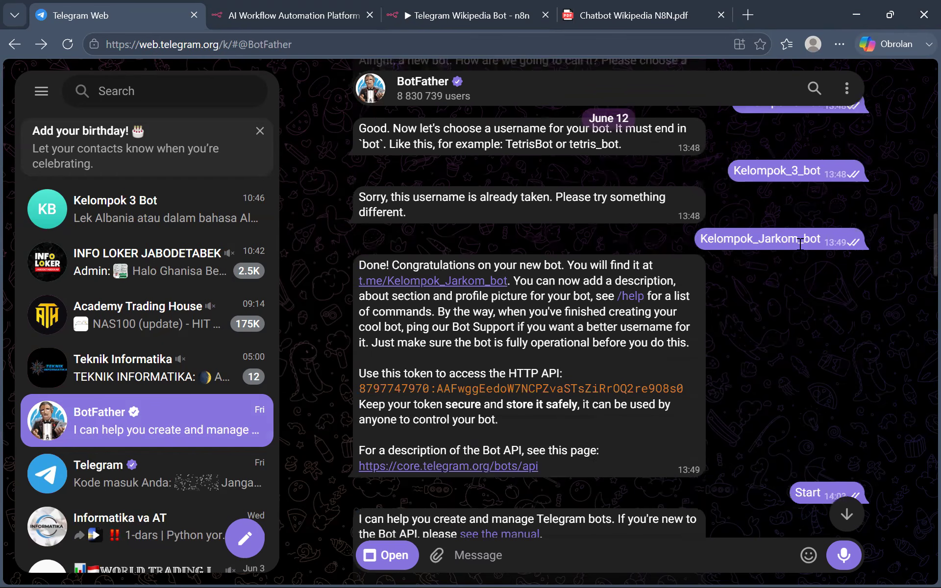
pyautogui.moveTo(799, 243)
pyautogui.scroll(-2, 689, 226)
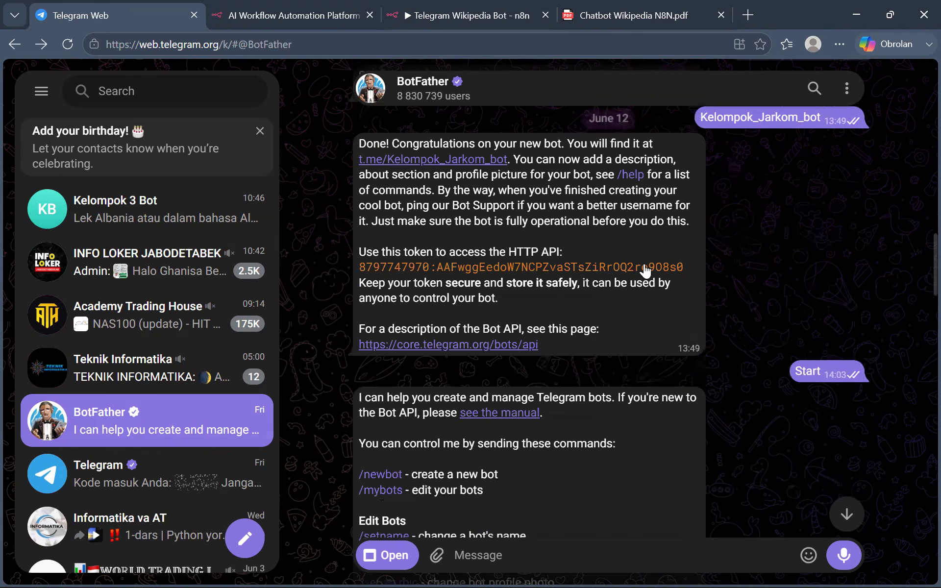
pyautogui.scroll(1, 661, 284)
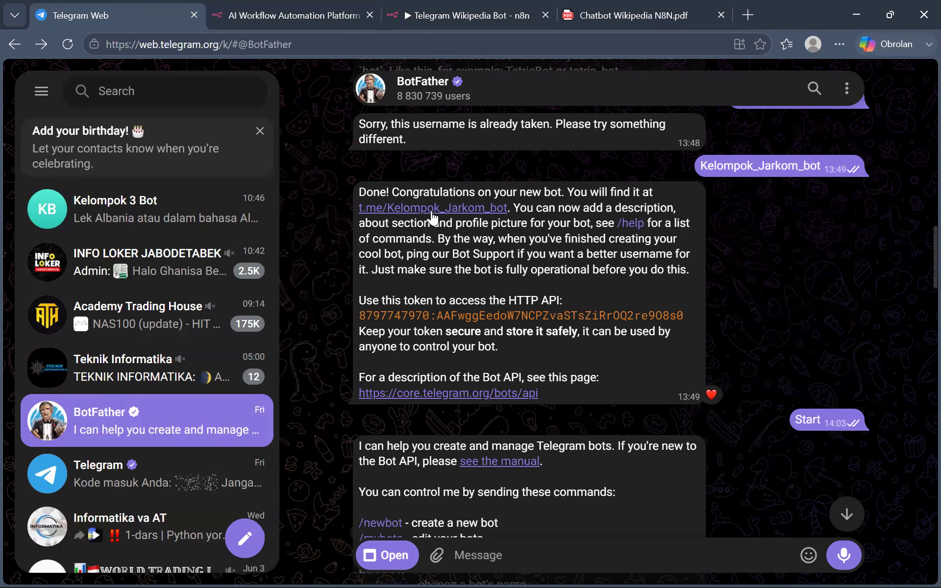
# - Switch back to the n8n workflow and close the new credential form and the Telegram Trigger node without saving
pyautogui.click(313, 15)
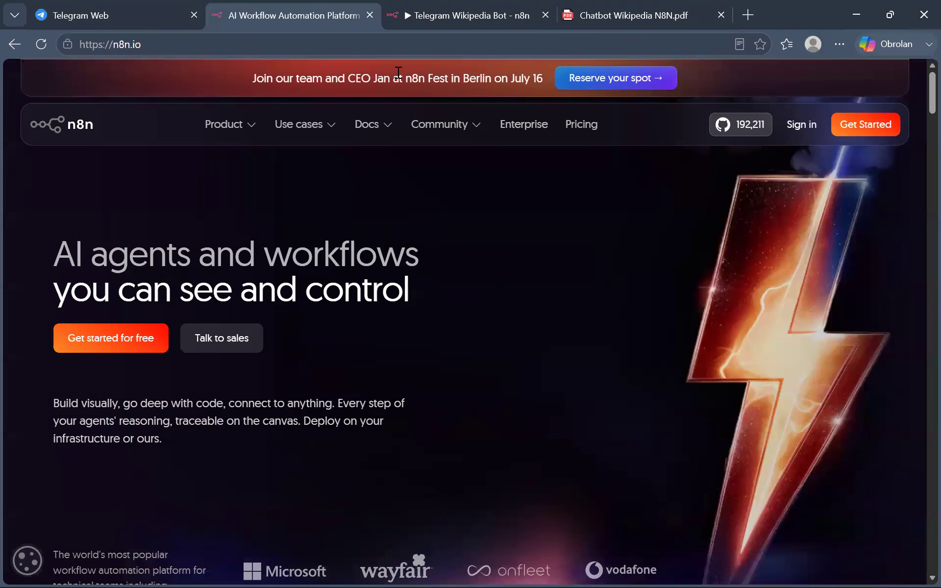
pyautogui.hotkey('alt', 'Tab')
pyautogui.hotkey('alt', 'Tab')
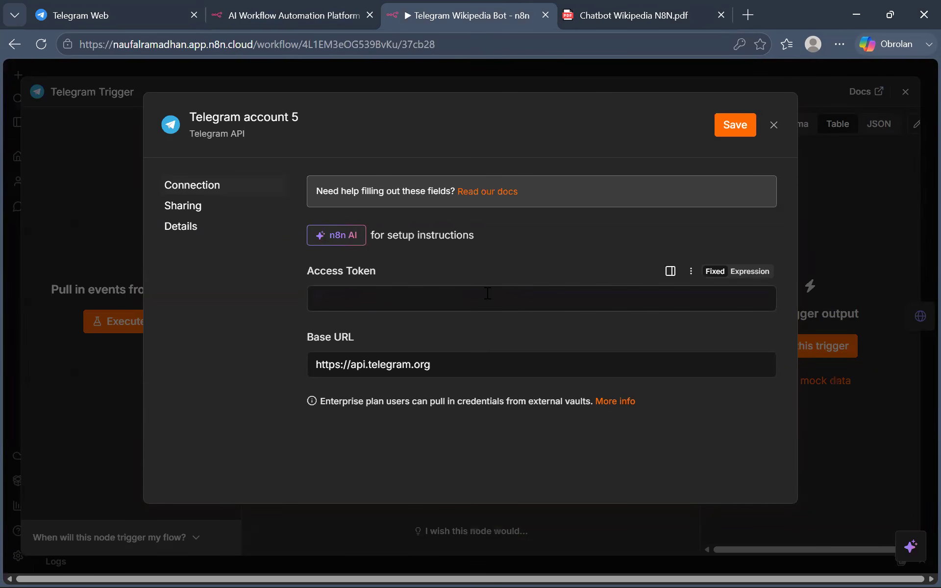
pyautogui.click(773, 126)
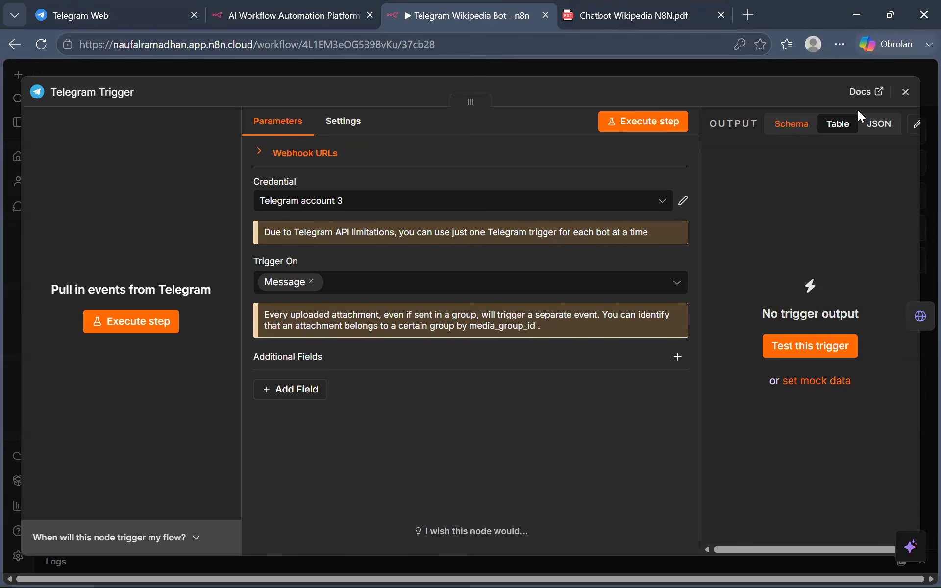
pyautogui.click(905, 93)
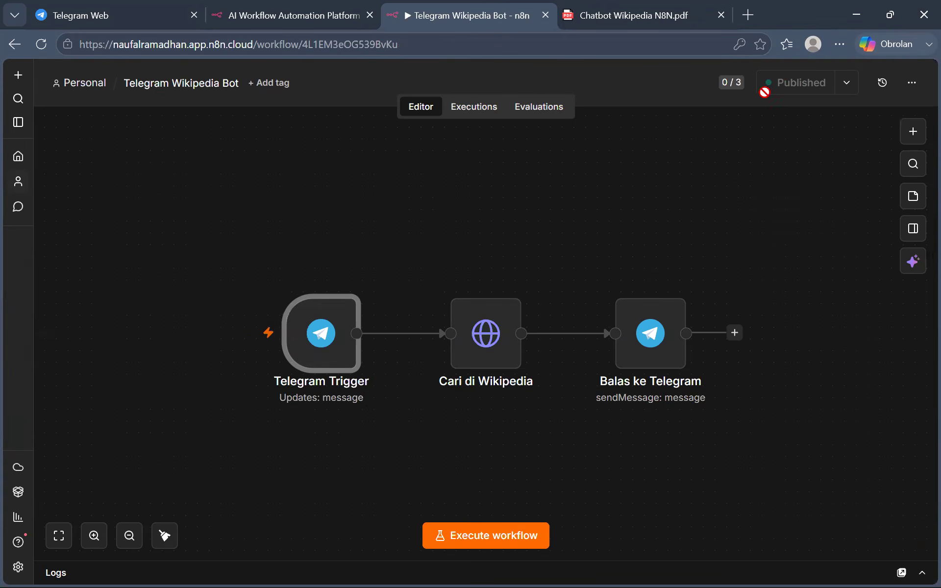
pyautogui.moveTo(794, 84)
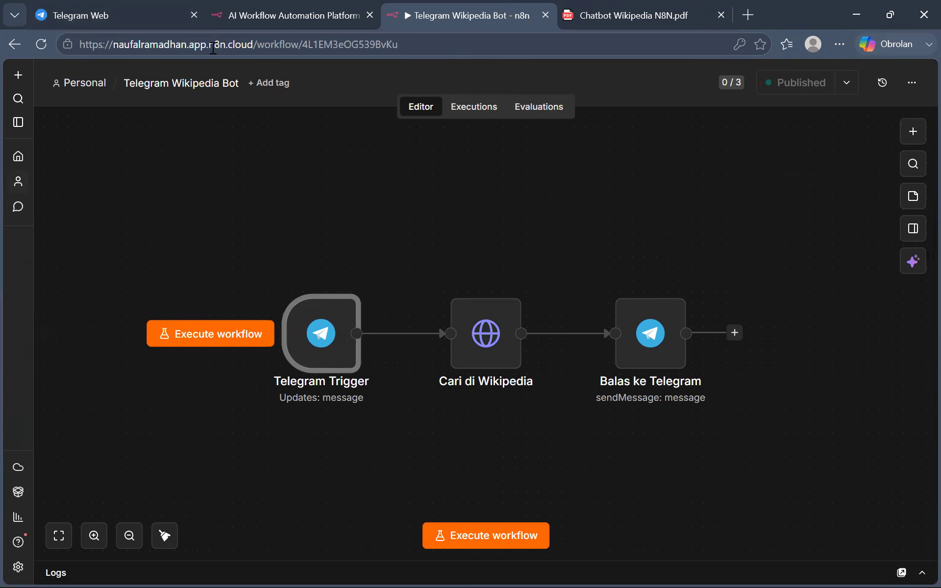
# - Switch to Telegram Web and review the earlier queries and Wikipedia replies in the Kelompok 3 Bot chat
pyautogui.hotkey('ctrl', '1')
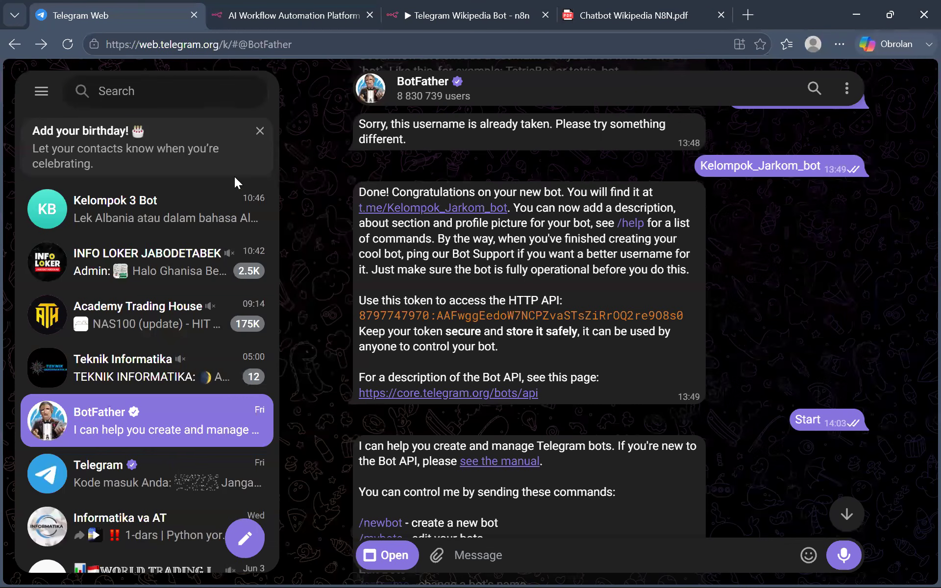
pyautogui.doubleClick(369, 328)
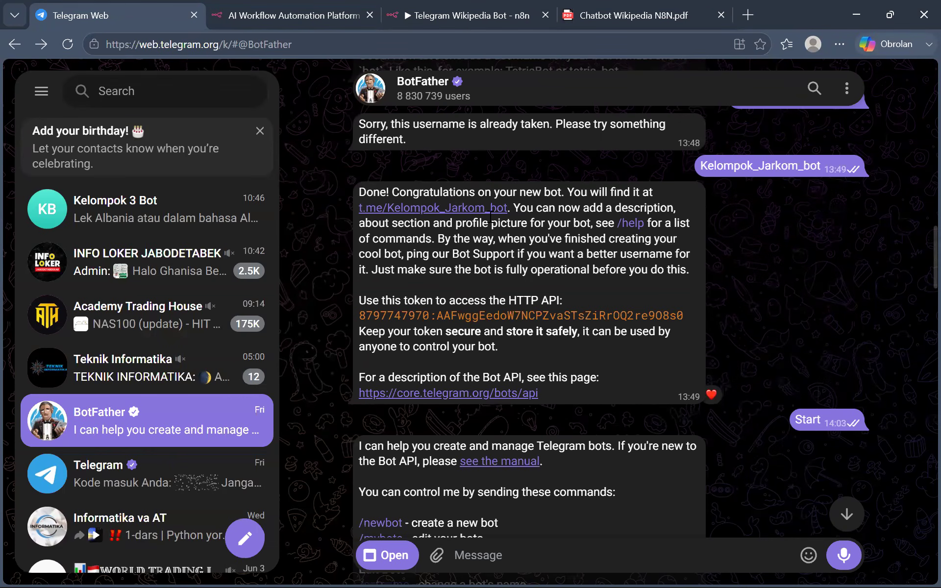
pyautogui.click(210, 208)
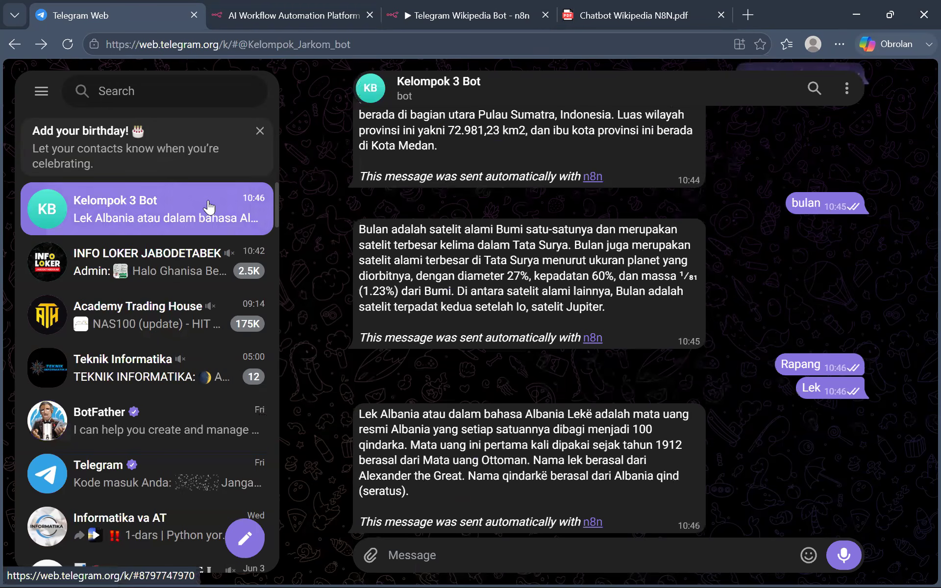
pyautogui.doubleClick(419, 239)
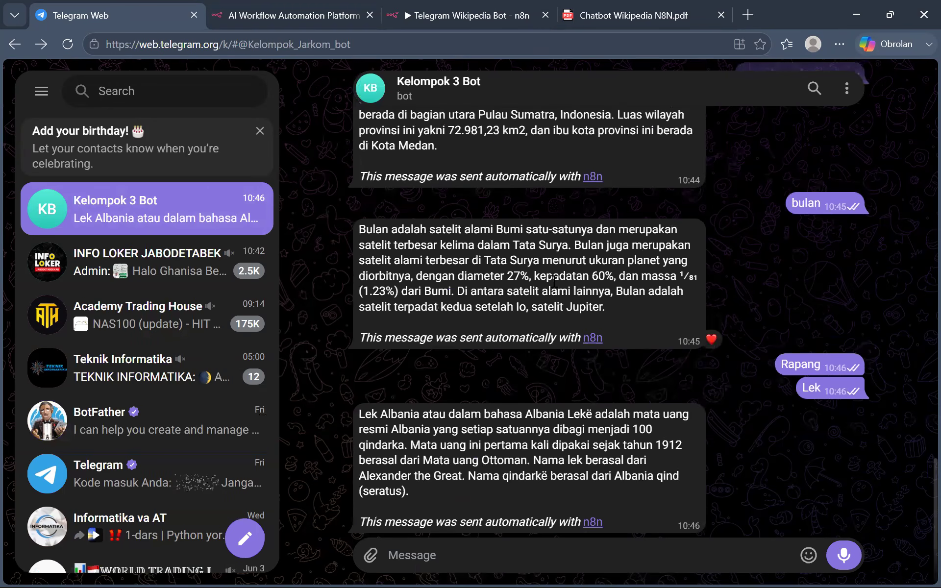
pyautogui.scroll(-1, 761, 300)
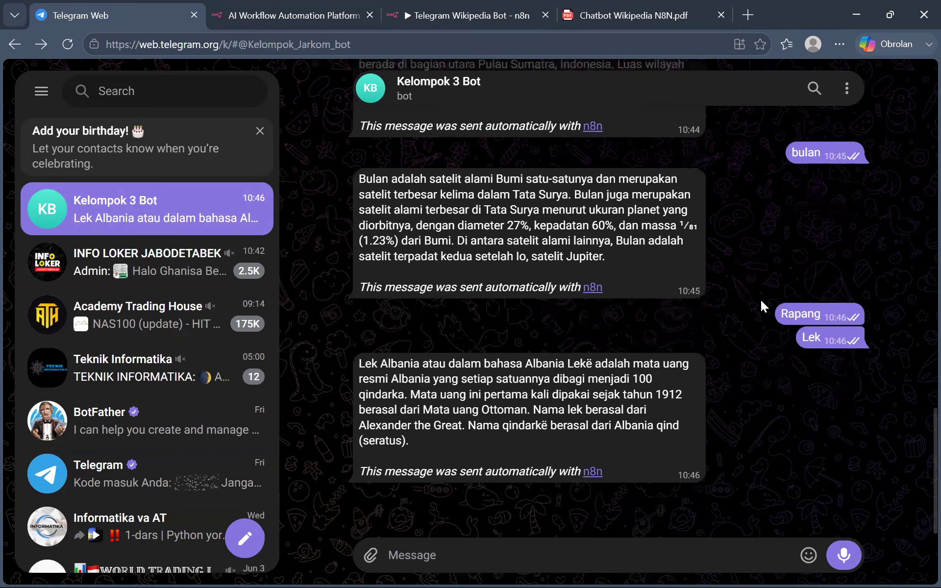
pyautogui.scroll(5, 760, 300)
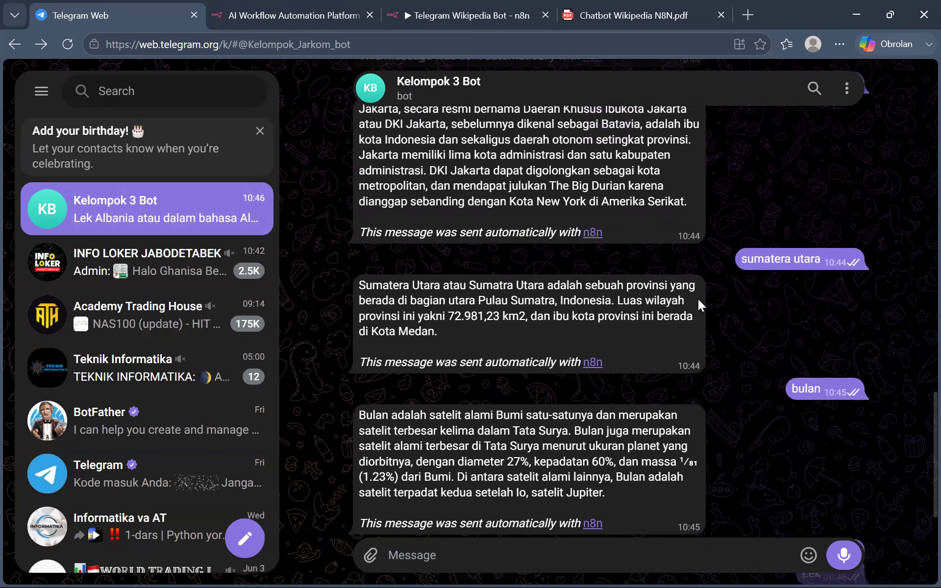
# - Send the query "matahari" to Kelompok 3 Bot to test its Wikipedia reply
pyautogui.scroll(-2, 697, 299)
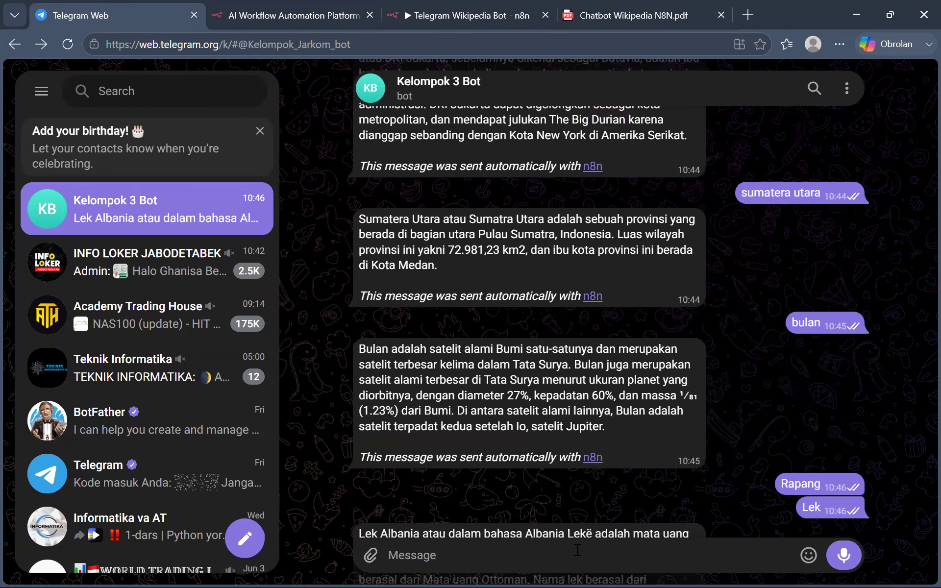
pyautogui.write('matahari')
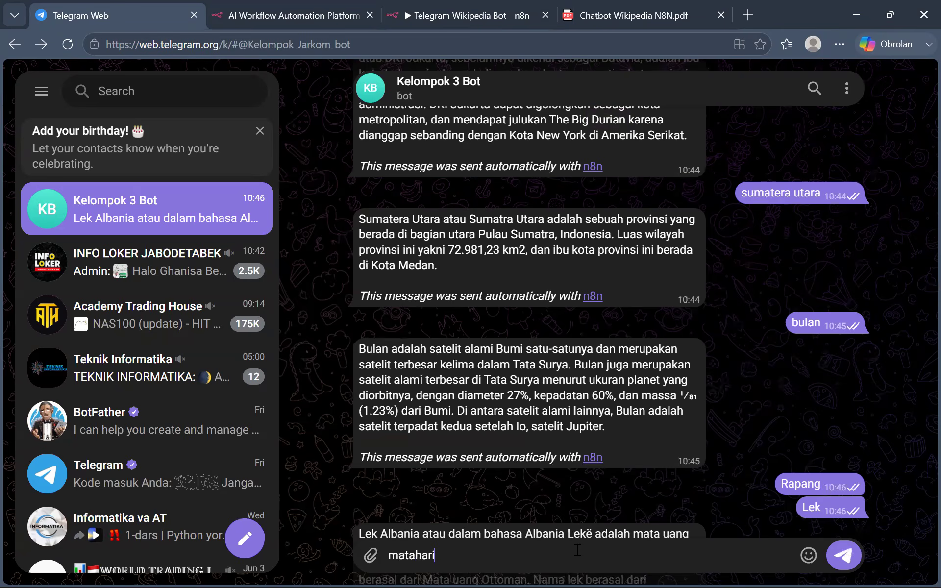
pyautogui.press('Return')
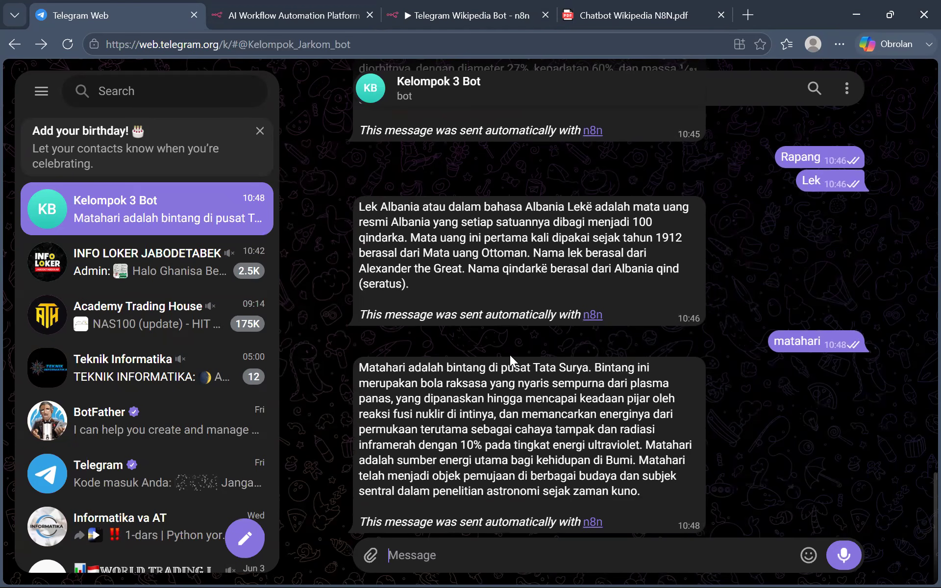
pyautogui.doubleClick(594, 363)
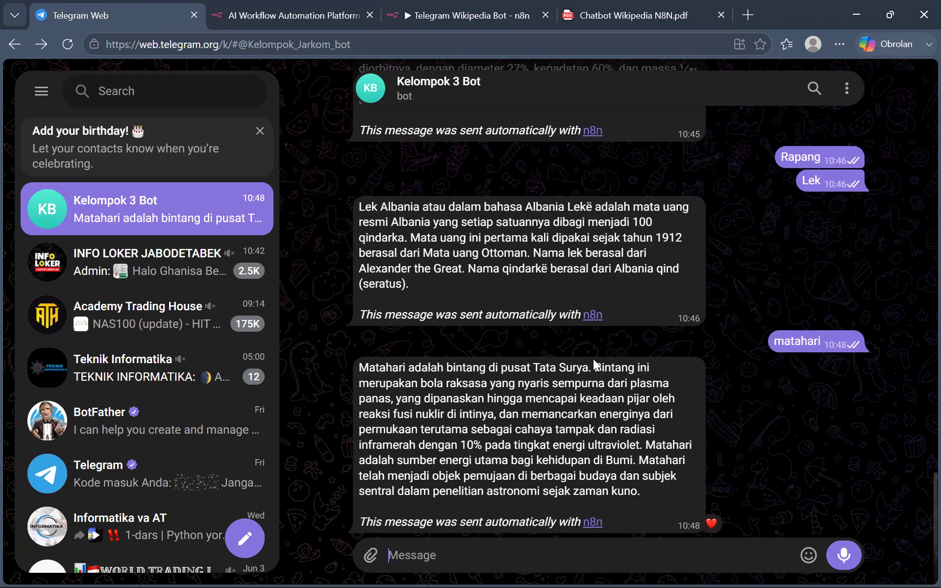